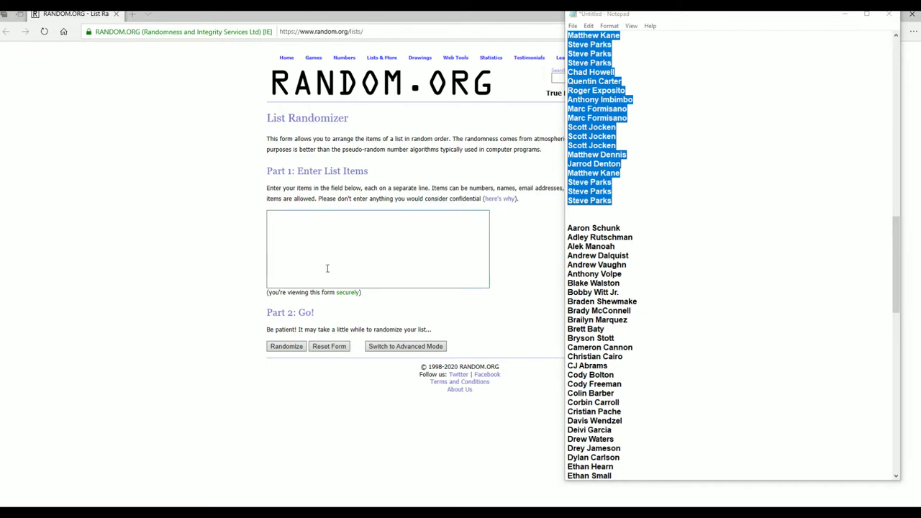
# Step: Paste the copied owner names into the List Randomizer's item field and randomize the list
pyautogui.click(286, 226)
pyautogui.rightClick(285, 226)
pyautogui.click(298, 235)
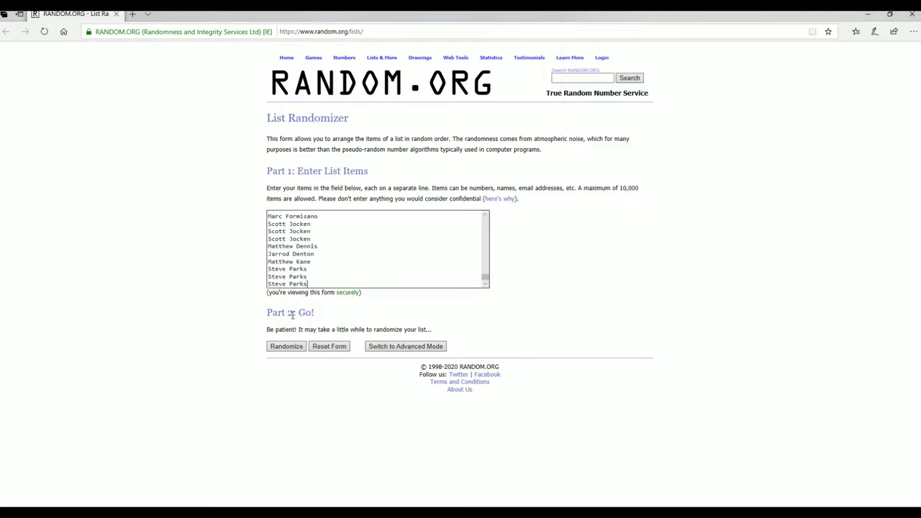
pyautogui.click(286, 346)
# Step: Repeat the randomization of the owner list until it has been randomized seven times in total
pyautogui.scroll(-5, 289, 296)
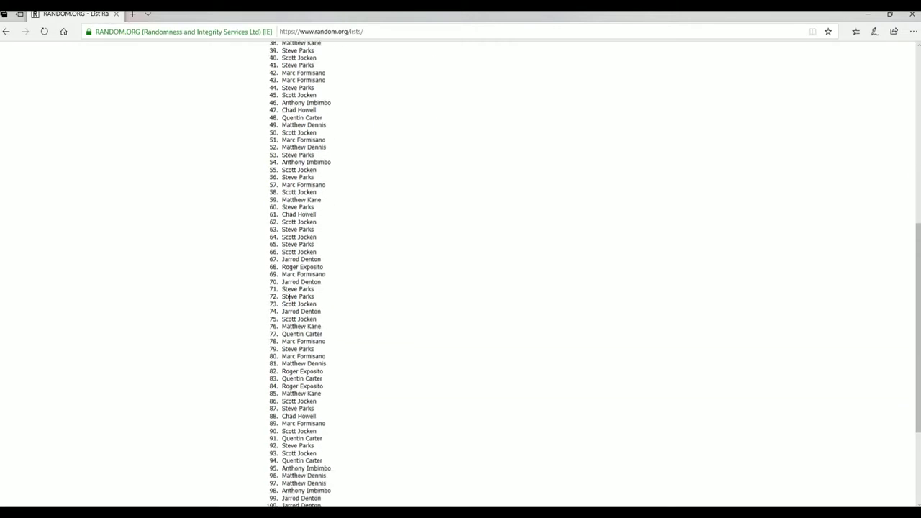
pyautogui.scroll(-4, 289, 297)
pyautogui.click(274, 449)
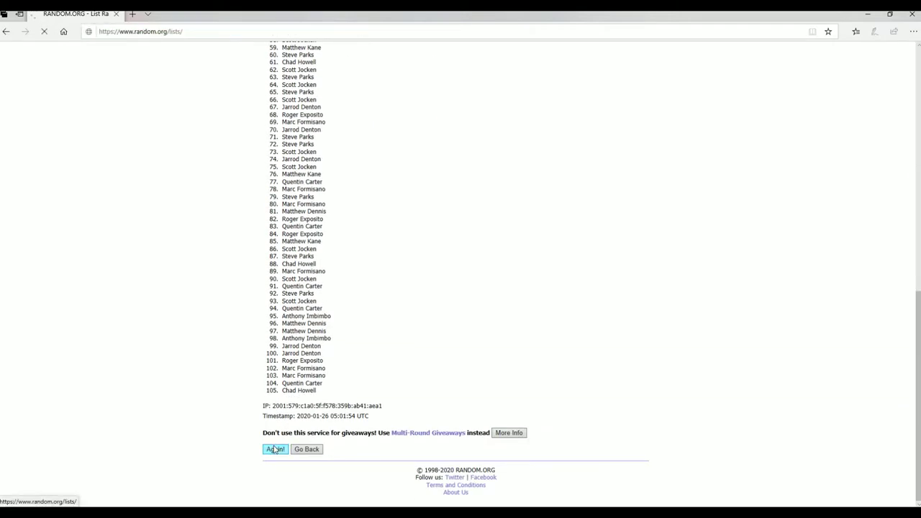
pyautogui.click(269, 447)
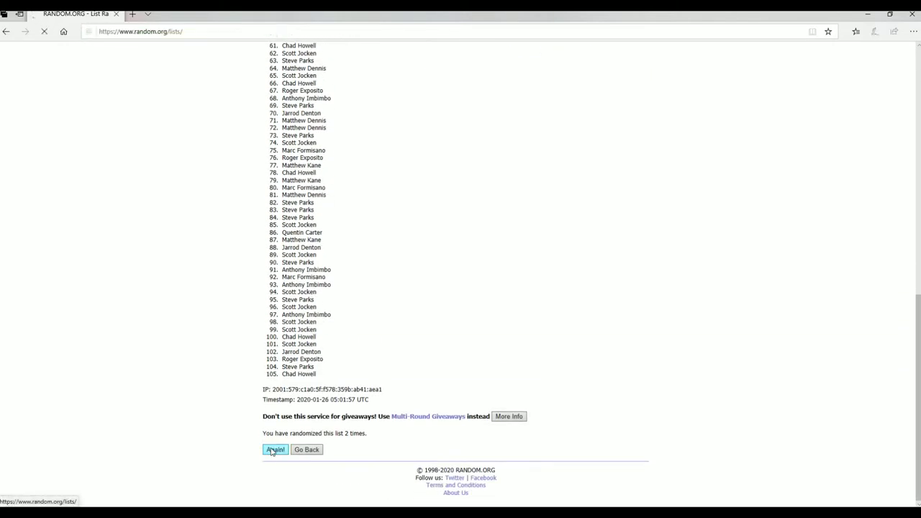
pyautogui.click(274, 450)
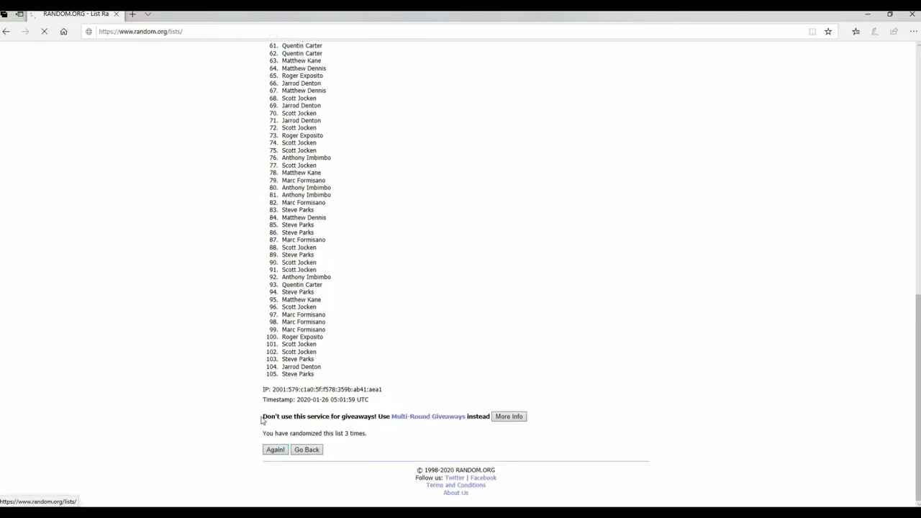
pyautogui.click(273, 450)
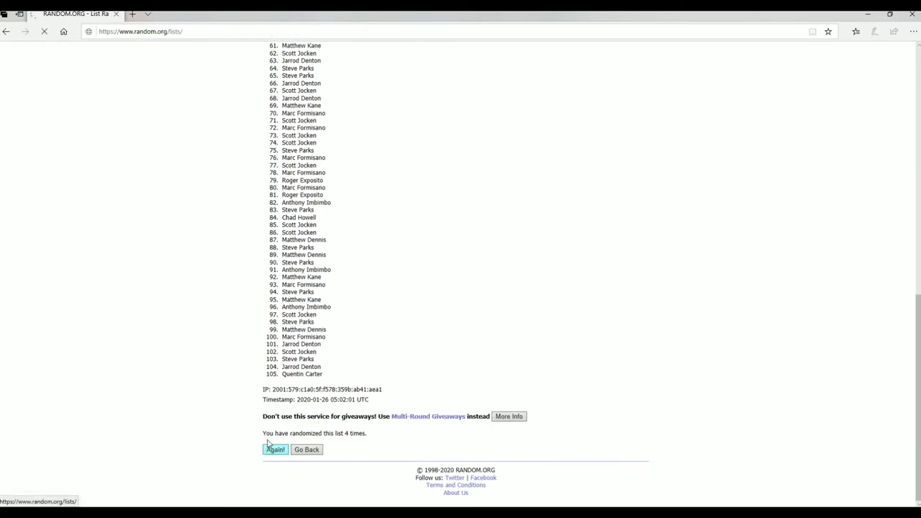
pyautogui.click(279, 450)
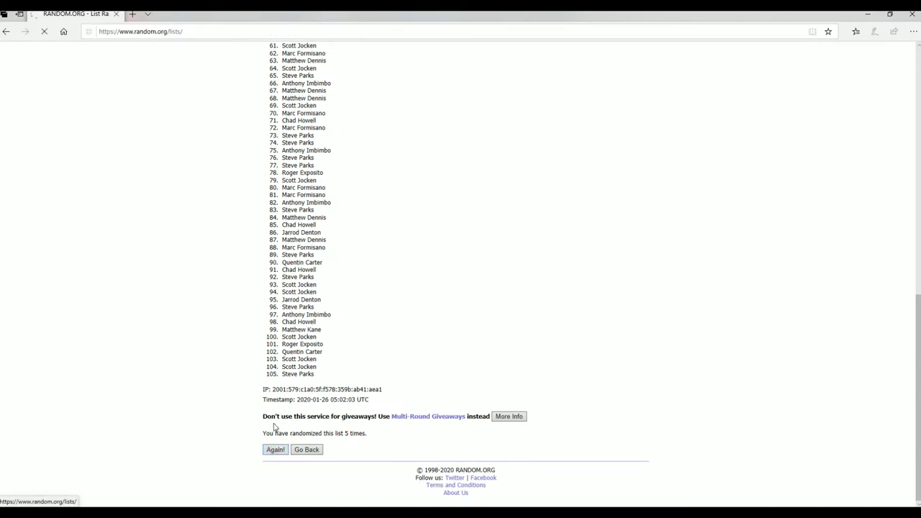
pyautogui.click(274, 450)
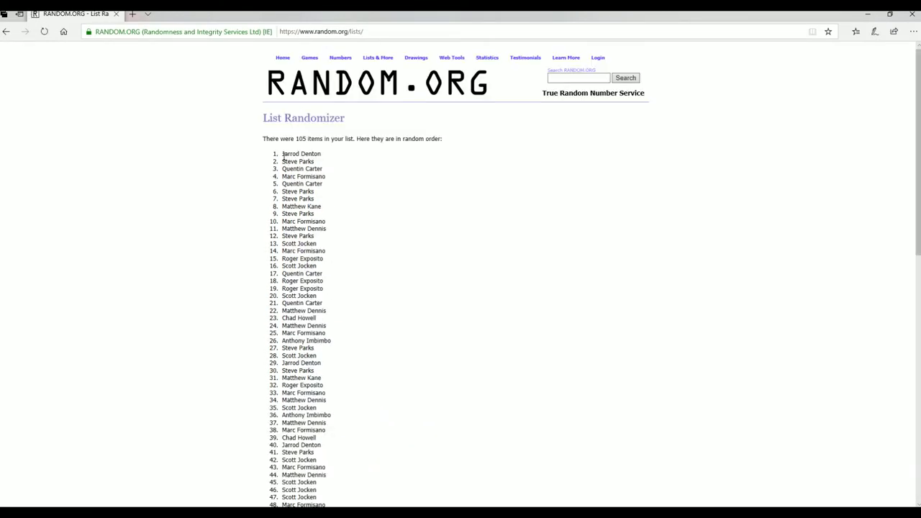
# Step: Copy all 105 entries of the randomized owner list, without their numbering
pyautogui.moveTo(283, 156); pyautogui.dragTo(346, 374)
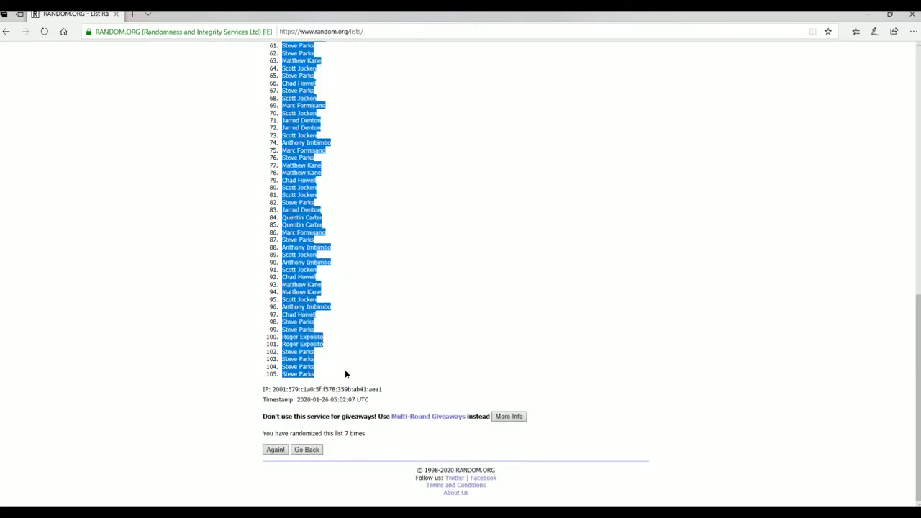
pyautogui.rightClick(320, 299)
pyautogui.click(328, 304)
# Step: Switch to the 2019 LEAF METAL DRAFT BASEBALL workbook in Excel and paste the owner list as plain Text starting at cell A2
pyautogui.hotkey('alt', 'Tab')
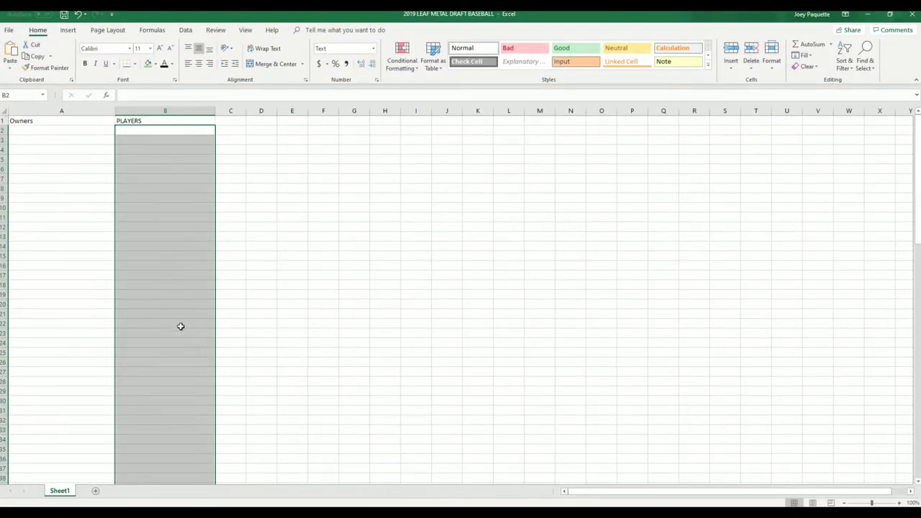
pyautogui.click(252, 275)
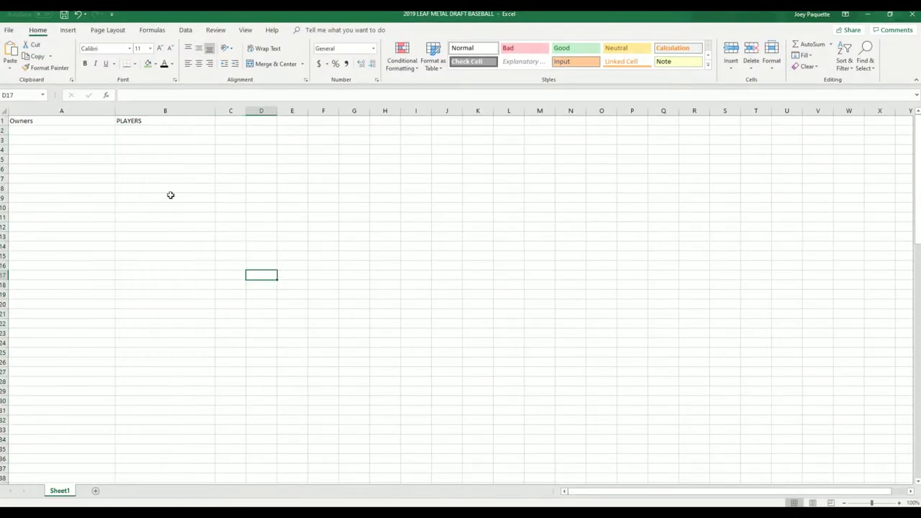
pyautogui.click(72, 130)
pyautogui.rightClick(71, 130)
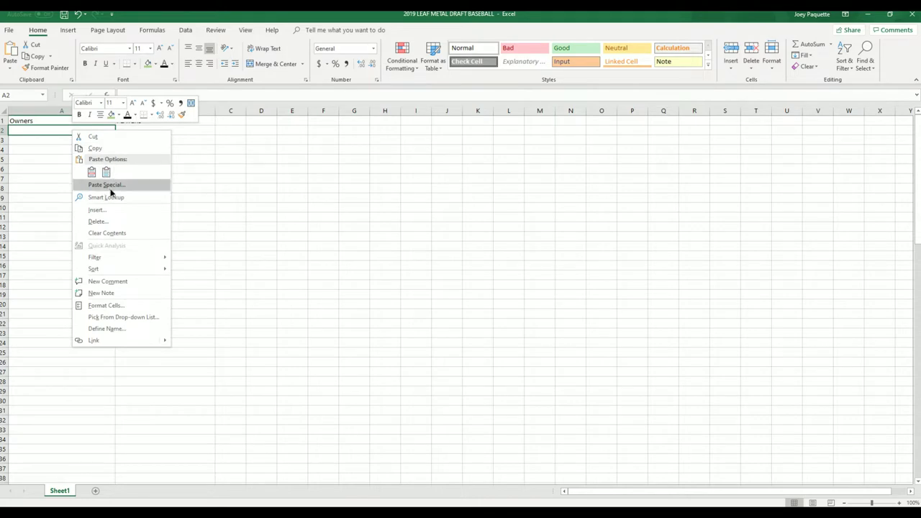
pyautogui.click(109, 189)
pyautogui.click(43, 138)
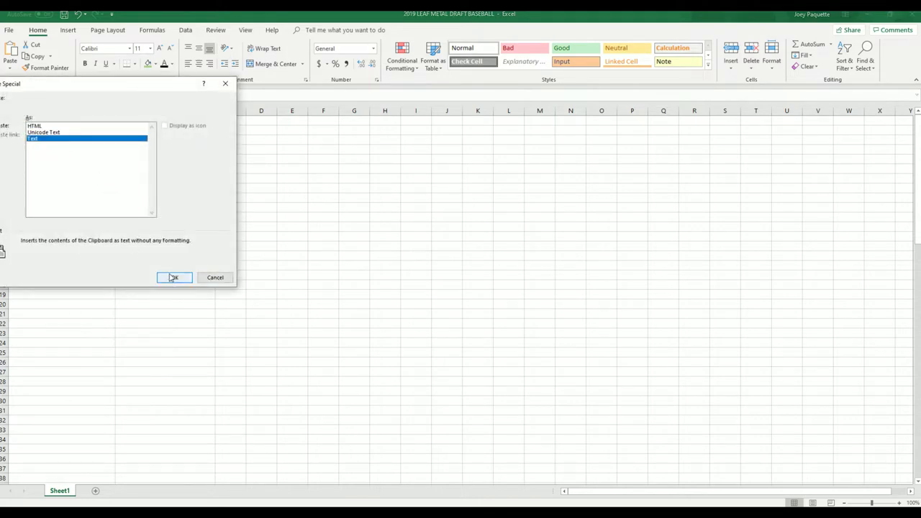
pyautogui.click(174, 276)
# Step: Check the pasted owner list down to its last row and narrow column A to fit the names
pyautogui.scroll(-19, 146, 268)
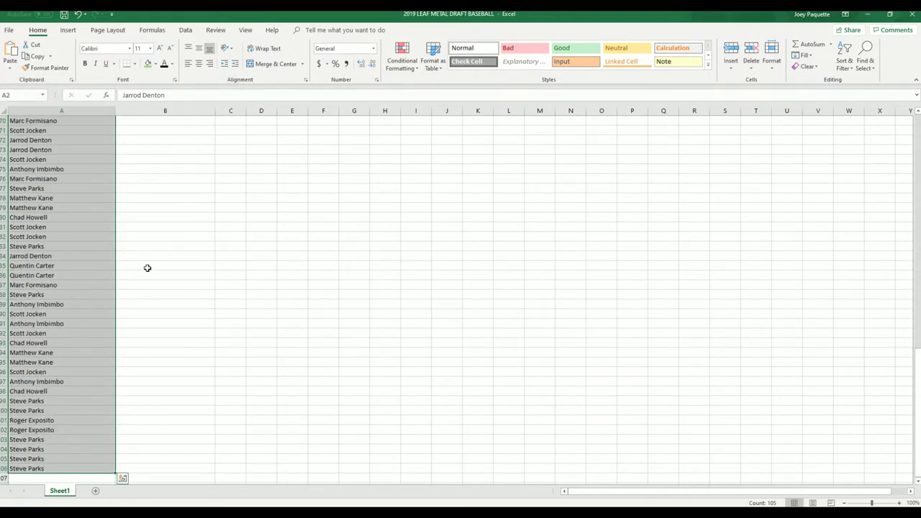
pyautogui.scroll(19, 147, 268)
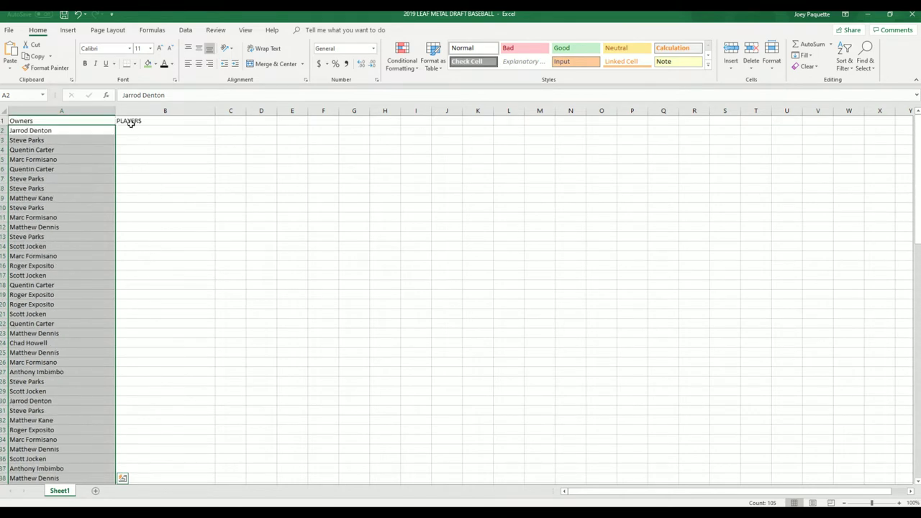
pyautogui.moveTo(116, 111); pyautogui.dragTo(77, 112)
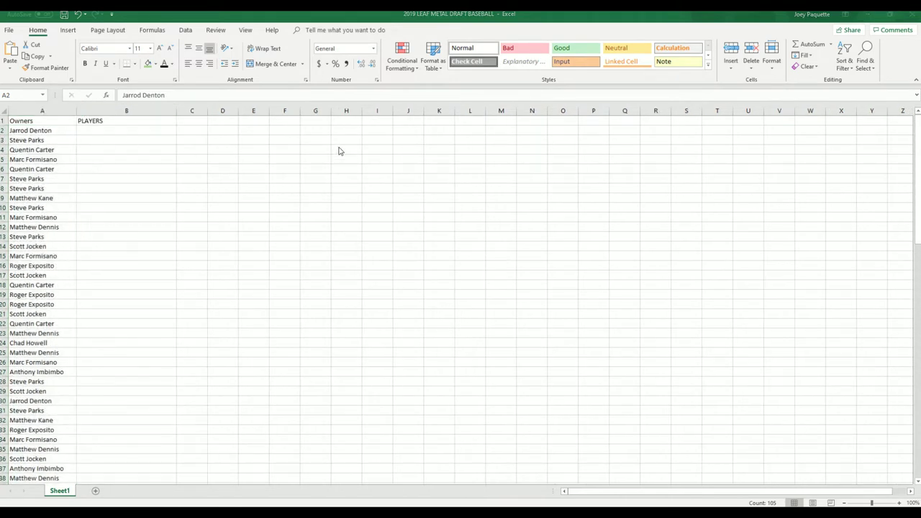
# Step: Minimize the workbook and return to a blank List Randomizer form on RANDOM.ORG
pyautogui.click(868, 14)
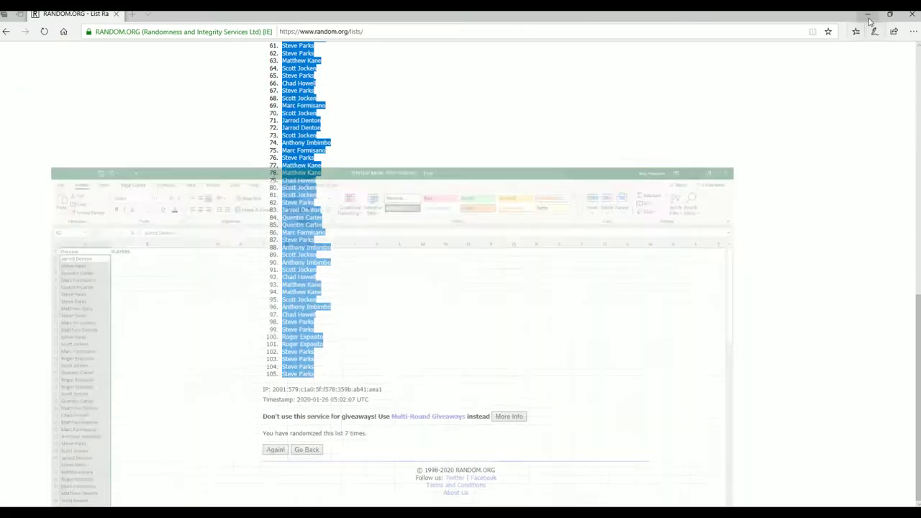
pyautogui.scroll(10, 404, 100)
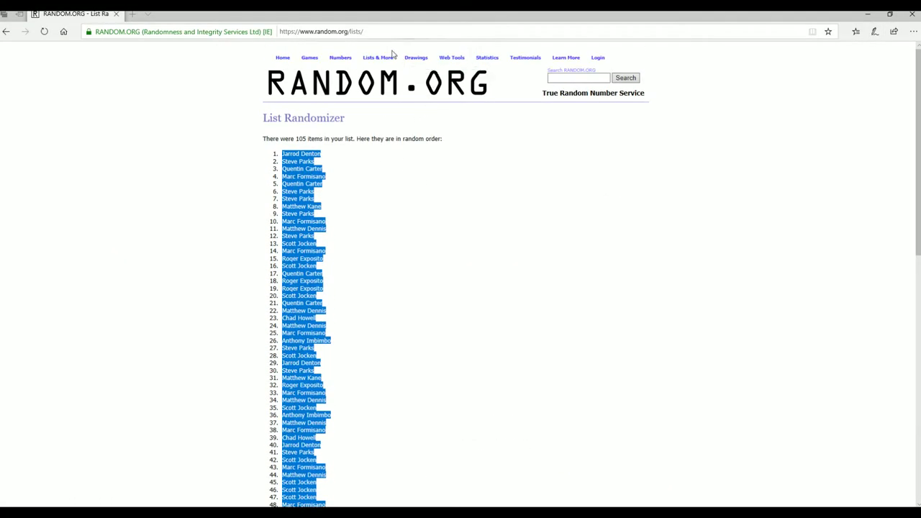
pyautogui.click(388, 68)
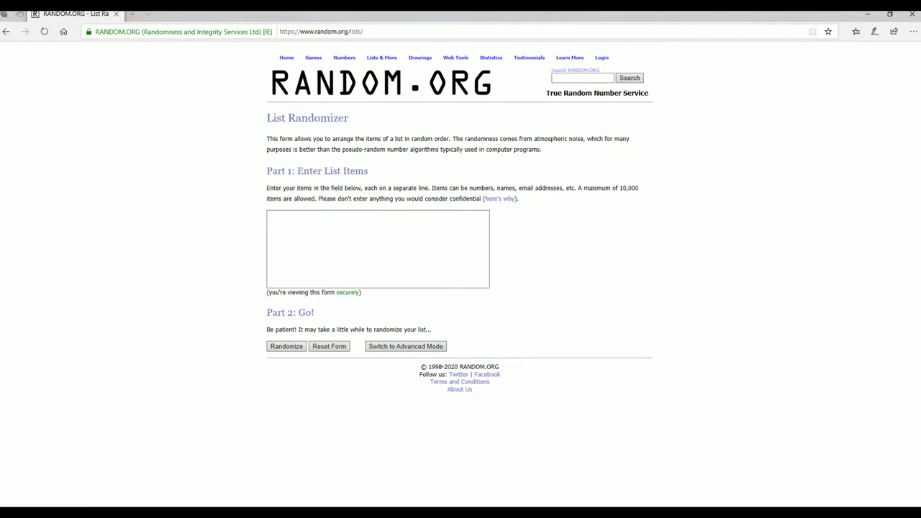
# Step: Switch to Notepad and copy the entire alphabetical list of baseball players below the owner names
pyautogui.hotkey('alt', 'Tab')
pyautogui.scroll(-2, 599, 213)
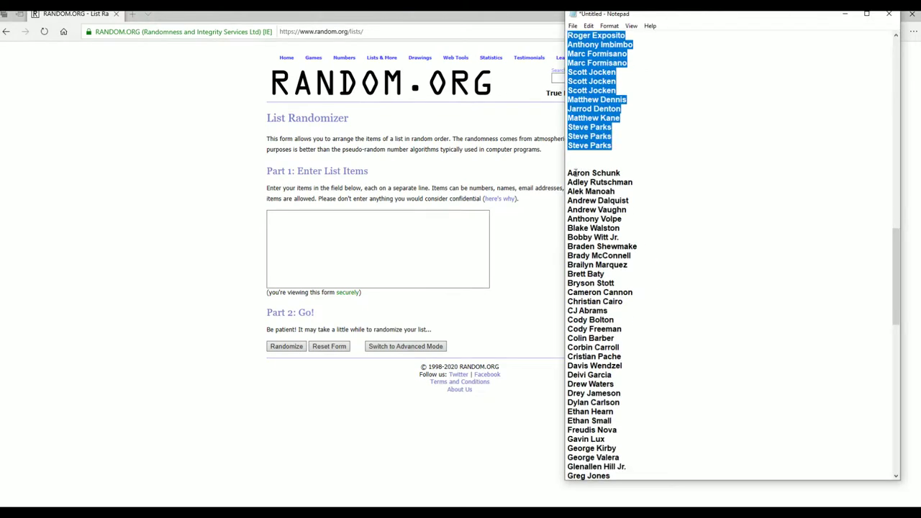
pyautogui.moveTo(569, 173); pyautogui.dragTo(671, 457)
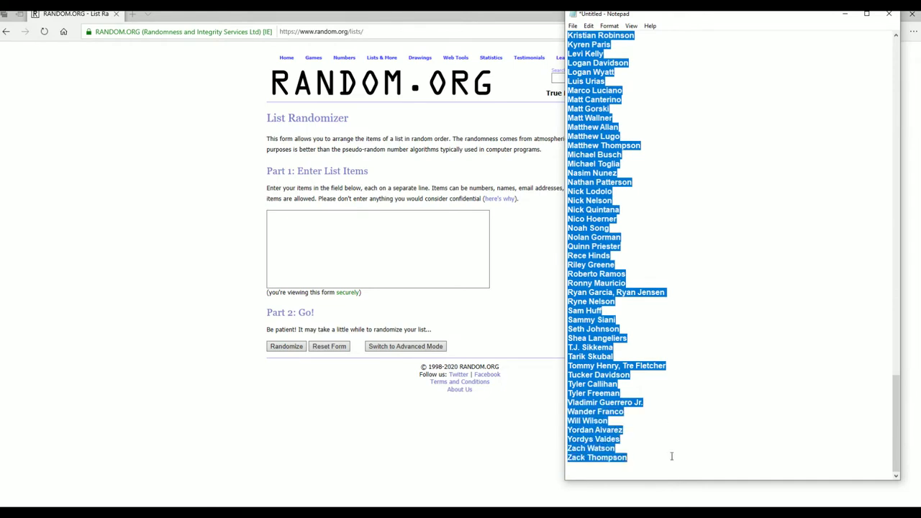
pyautogui.rightClick(591, 224)
pyautogui.click(642, 255)
# Step: Paste the player list into the List Randomizer's item field and randomize it
pyautogui.click(329, 216)
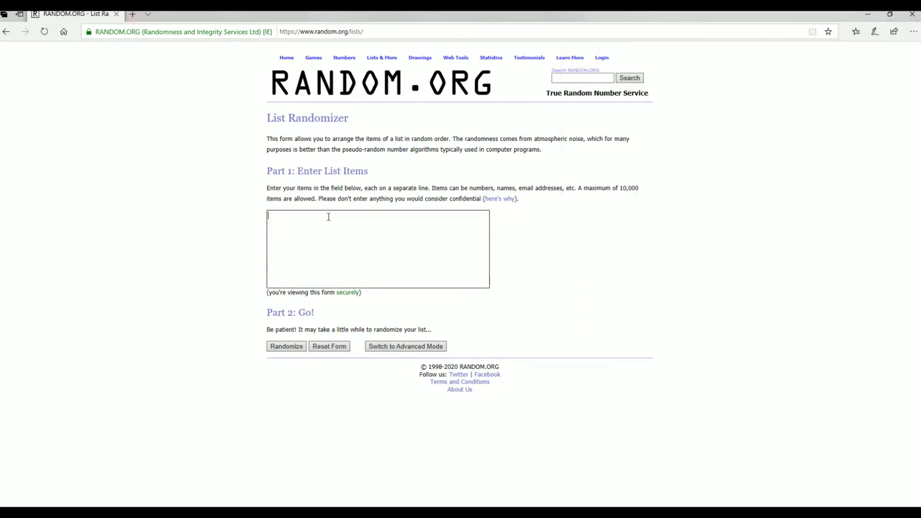
pyautogui.rightClick(328, 217)
pyautogui.click(350, 227)
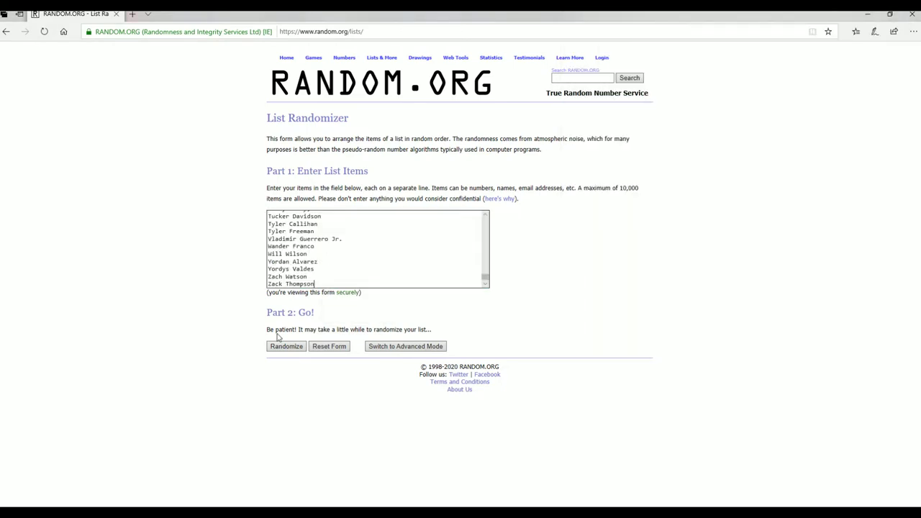
pyautogui.click(286, 347)
# Step: Repeat the randomization of the player list until it has been randomized seven times in total
pyautogui.scroll(-5, 281, 400)
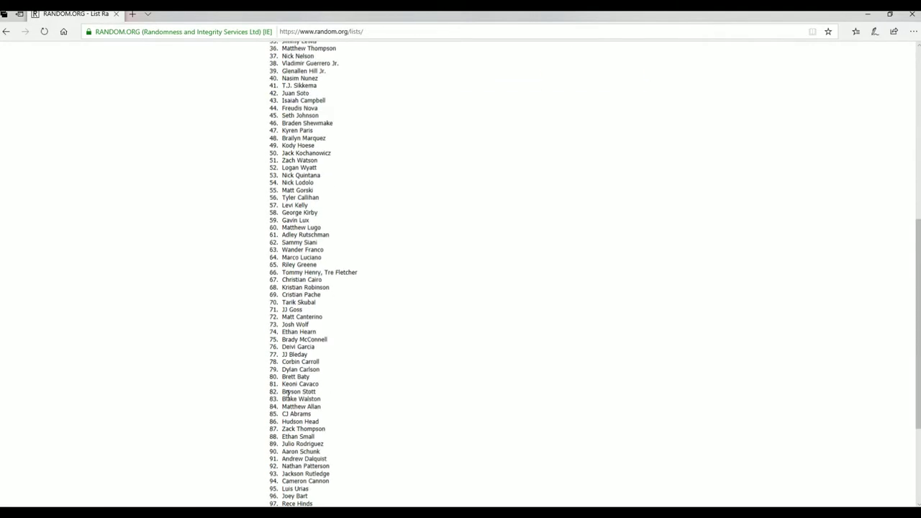
pyautogui.scroll(-4, 287, 395)
pyautogui.click(274, 449)
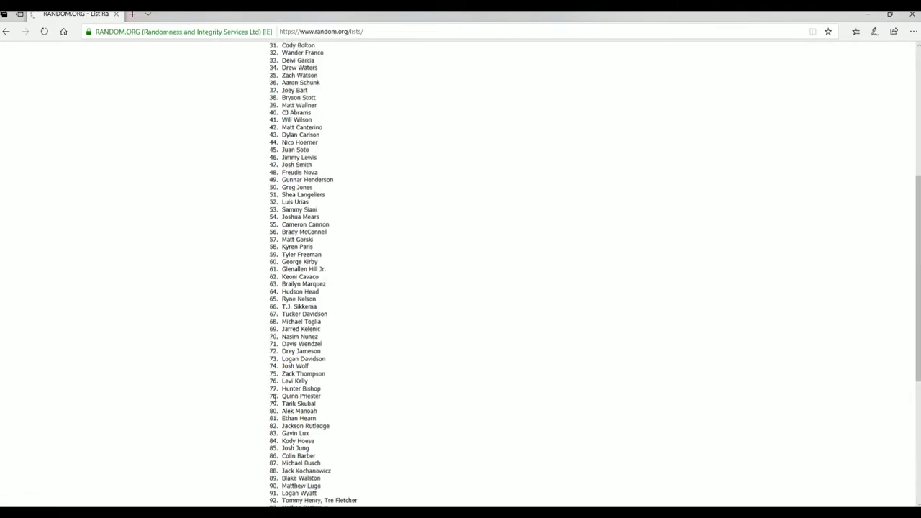
pyautogui.scroll(-3, 273, 399)
pyautogui.click(274, 448)
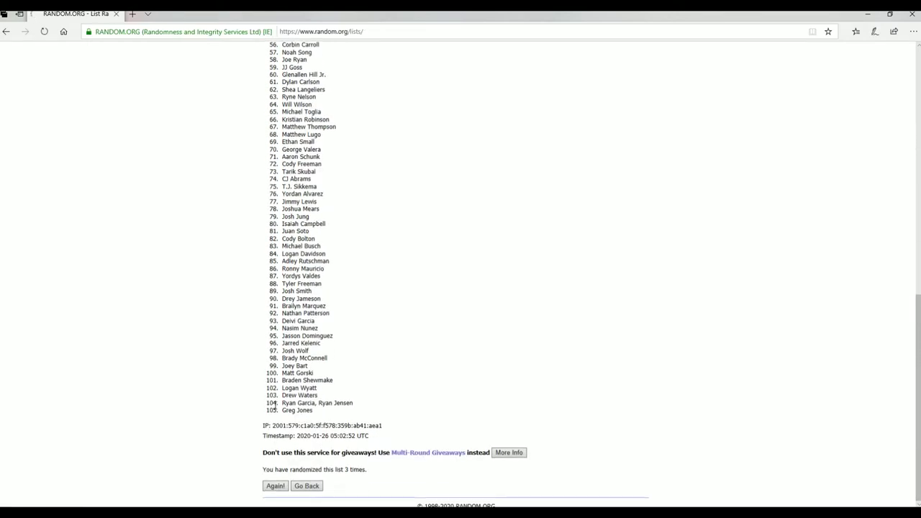
pyautogui.scroll(-1, 275, 417)
pyautogui.click(276, 449)
pyautogui.scroll(-3, 275, 433)
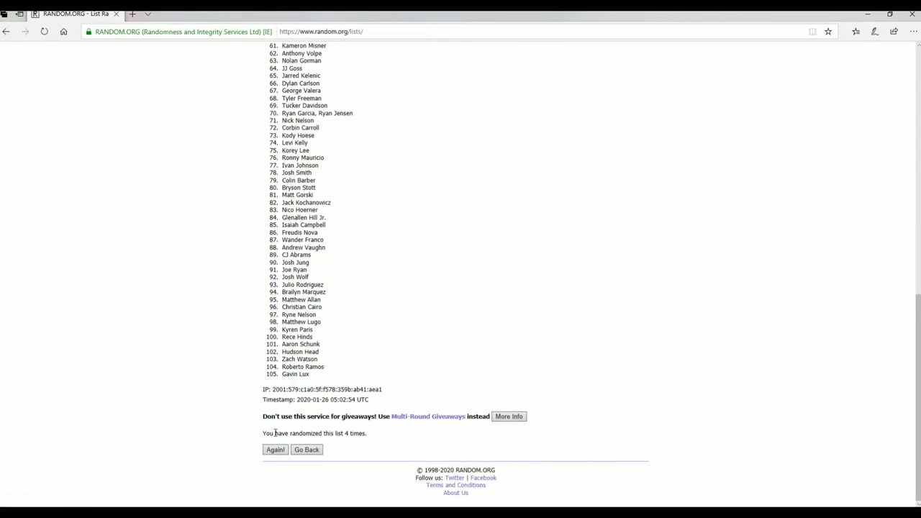
pyautogui.click(274, 449)
pyautogui.scroll(-3, 272, 452)
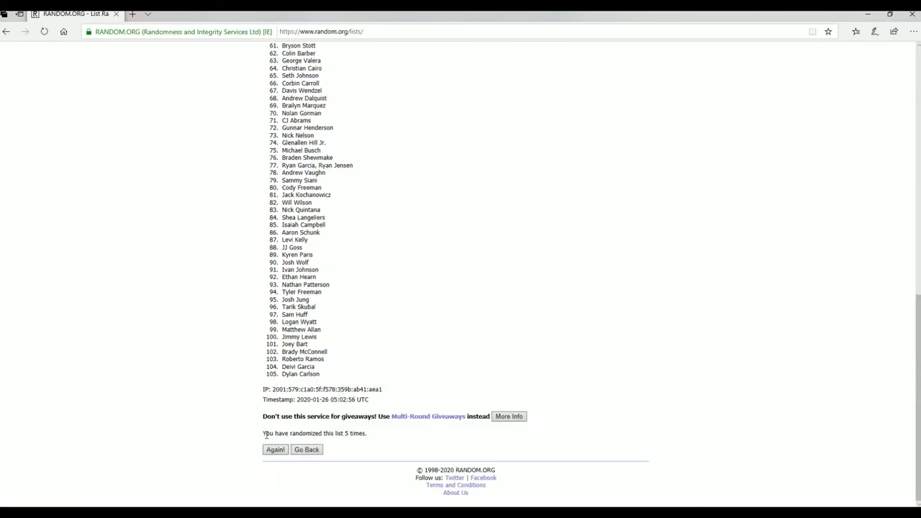
pyautogui.click(274, 450)
pyautogui.scroll(-1, 274, 452)
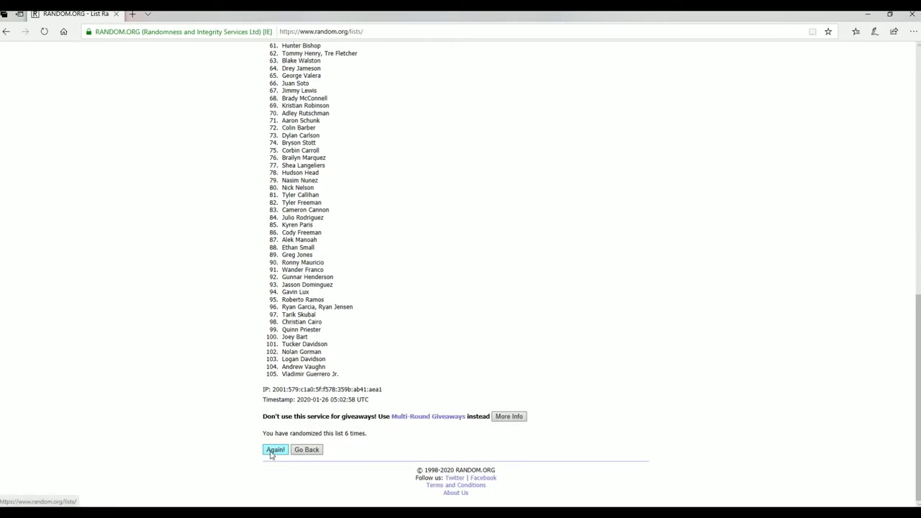
pyautogui.click(273, 449)
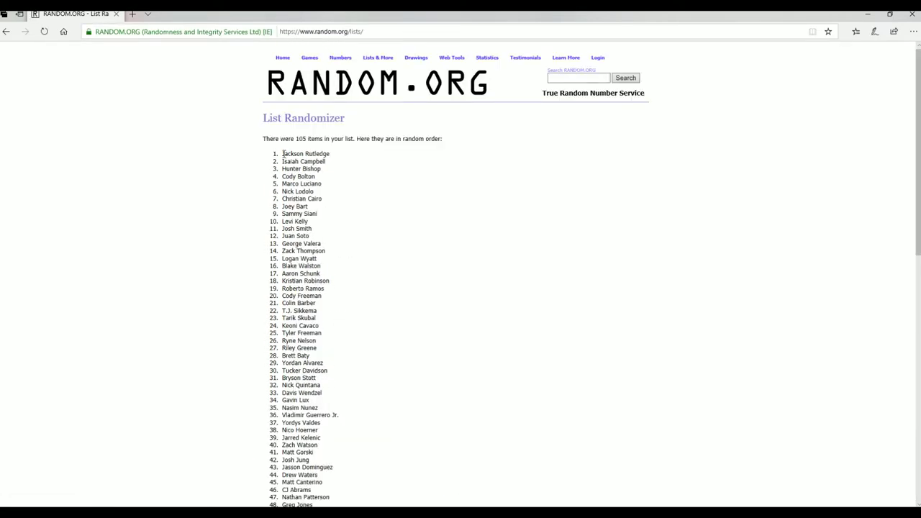
# Step: Copy all 105 entries of the randomized player list, without their numbering
pyautogui.moveTo(283, 152); pyautogui.dragTo(353, 372)
pyautogui.scroll(-8, 327, 237)
pyautogui.rightClick(331, 304)
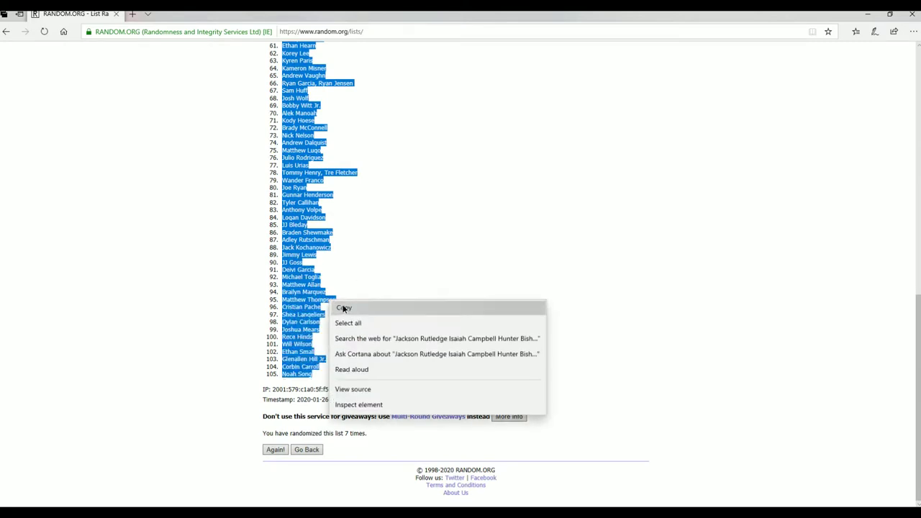
pyautogui.click(342, 309)
# Step: Switch back to the Excel workbook and paste the player list as plain Text under PLAYERS, starting at cell B2
pyautogui.hotkey('alt', 'Tab')
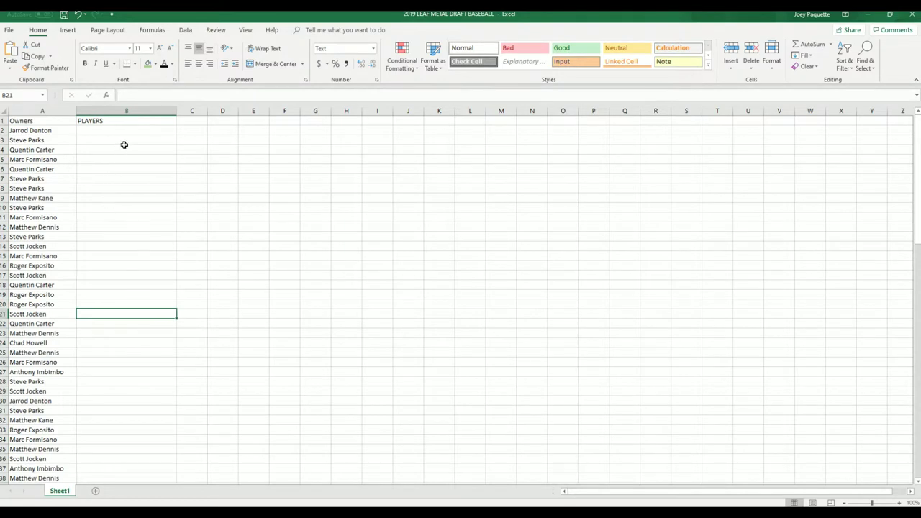
pyautogui.click(120, 134)
pyautogui.rightClick(133, 132)
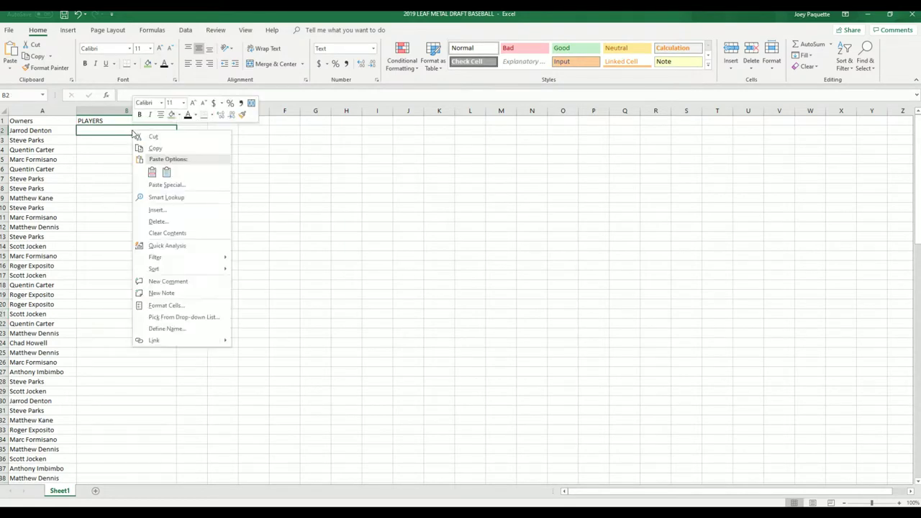
pyautogui.click(184, 185)
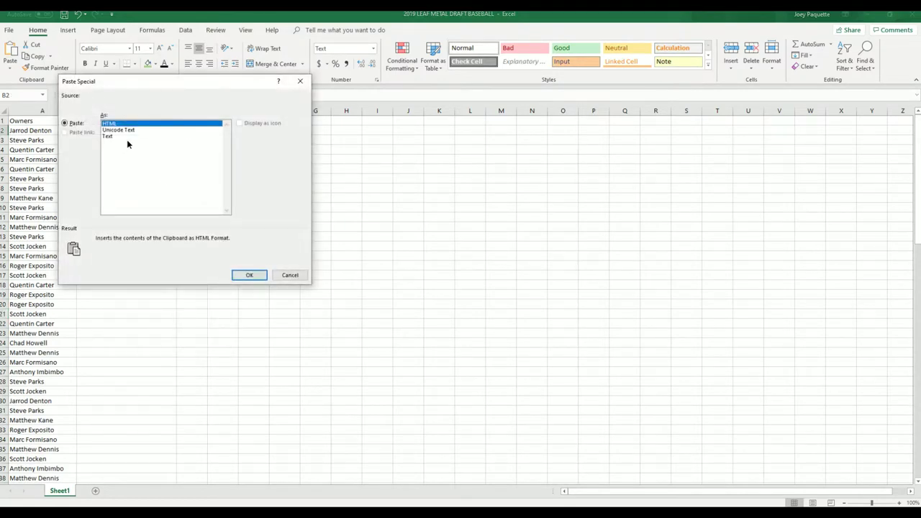
pyautogui.click(125, 137)
pyautogui.click(240, 276)
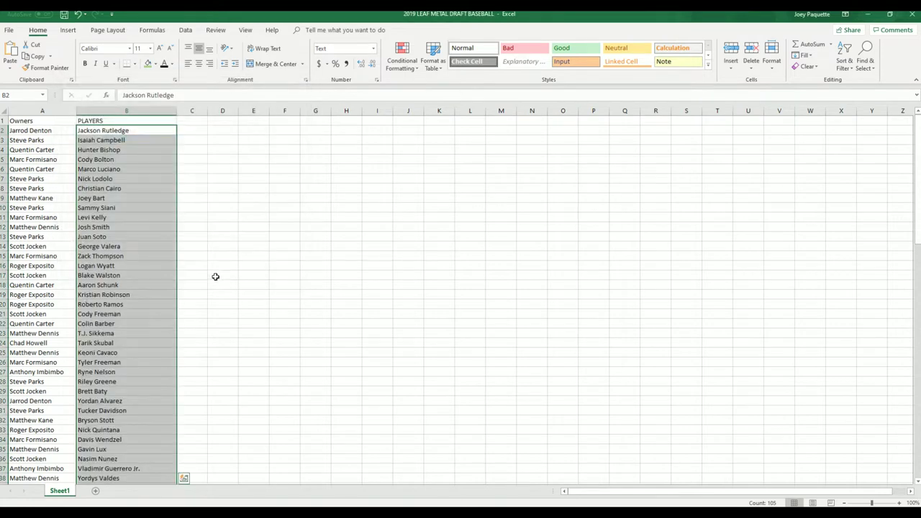
# Step: Apply All Borders to the Owners and PLAYERS columns, A and B
pyautogui.click(214, 274)
pyautogui.moveTo(68, 110); pyautogui.dragTo(126, 110)
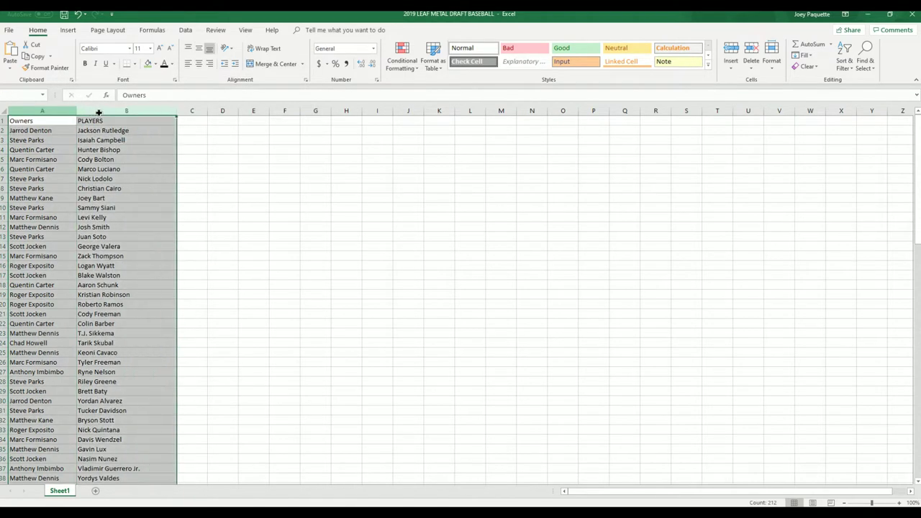
pyautogui.click(136, 64)
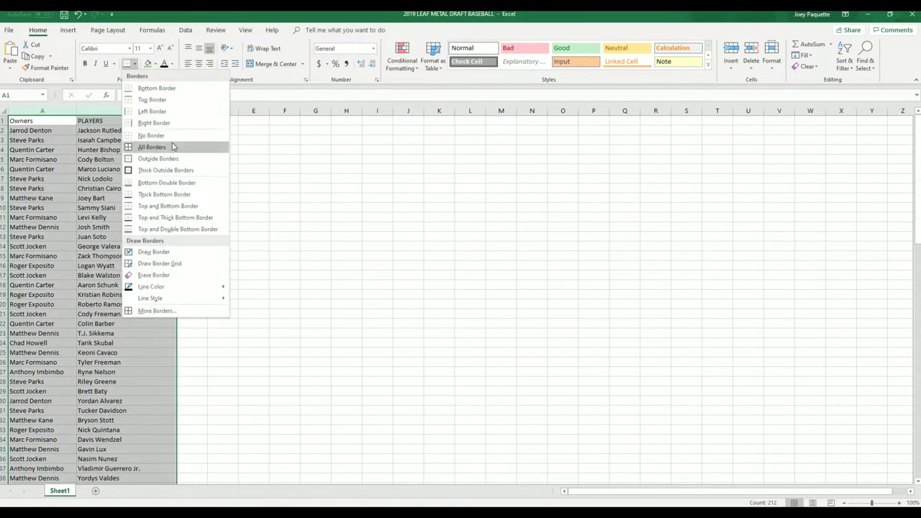
pyautogui.click(173, 147)
pyautogui.click(65, 131)
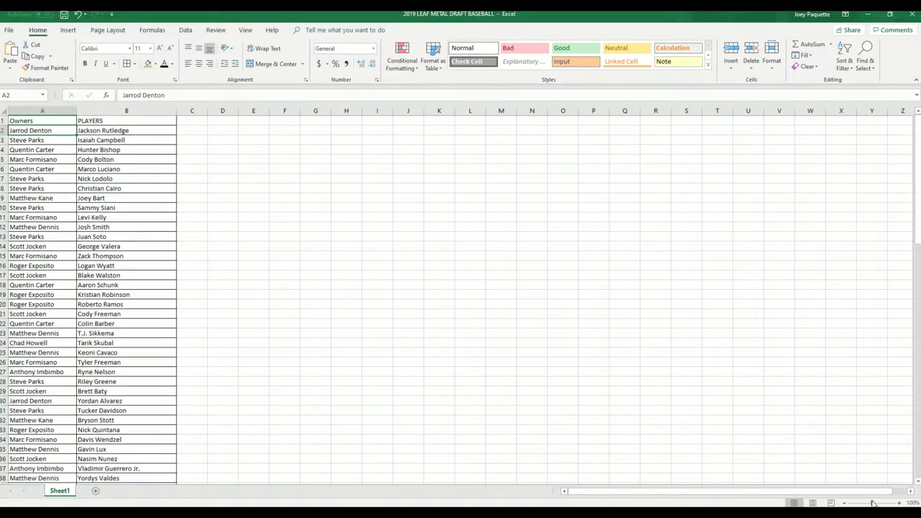
# Step: Review the randomized owner and player pairings at 400% magnification, from the first row through the end of the list
pyautogui.moveTo(873, 503); pyautogui.dragTo(916, 500)
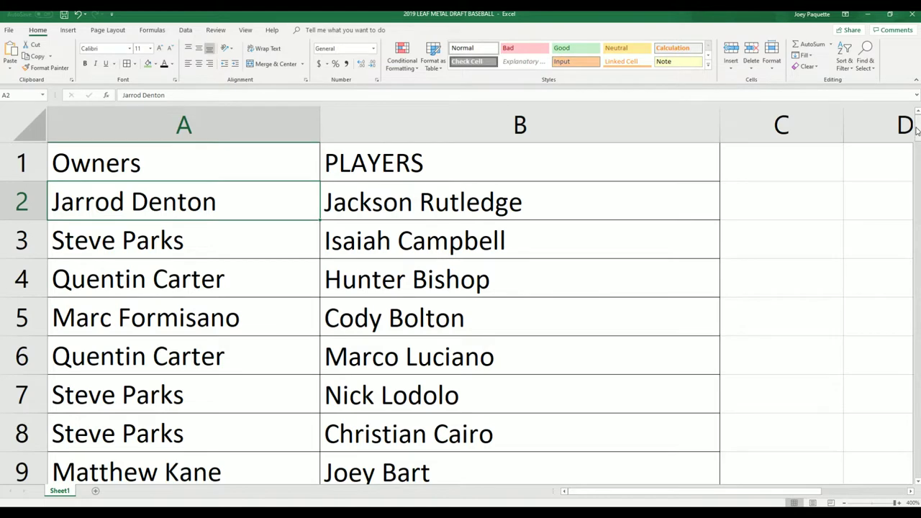
pyautogui.moveTo(918, 130); pyautogui.dragTo(916, 153)
pyautogui.click(537, 126)
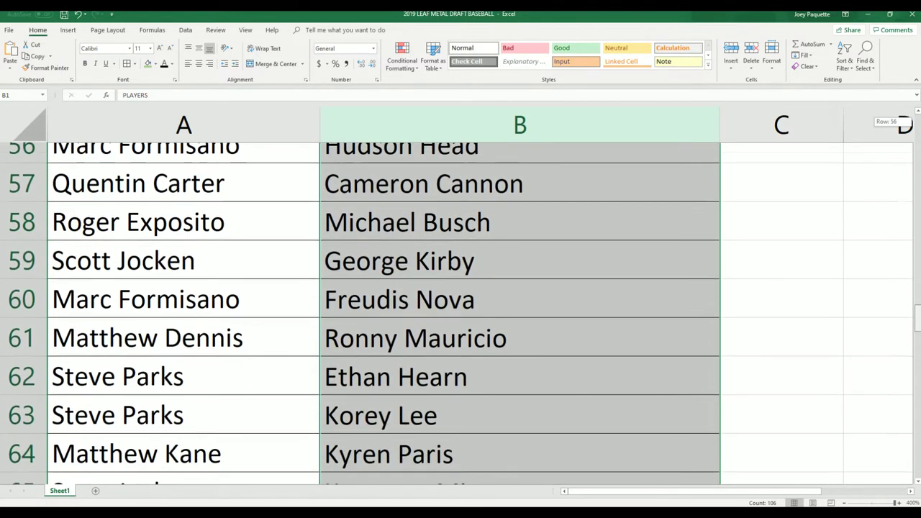
pyautogui.moveTo(918, 319); pyautogui.dragTo(918, 382)
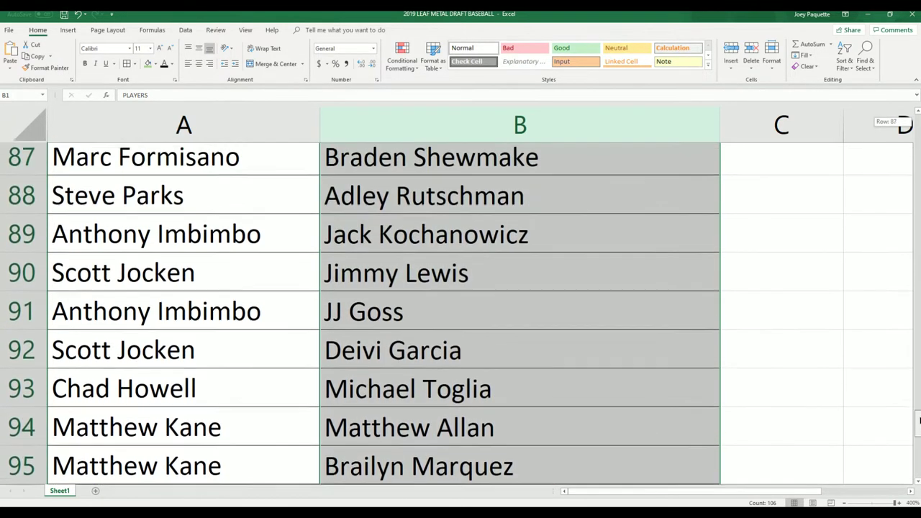
pyautogui.moveTo(919, 415); pyautogui.dragTo(914, 146)
pyautogui.click(854, 179)
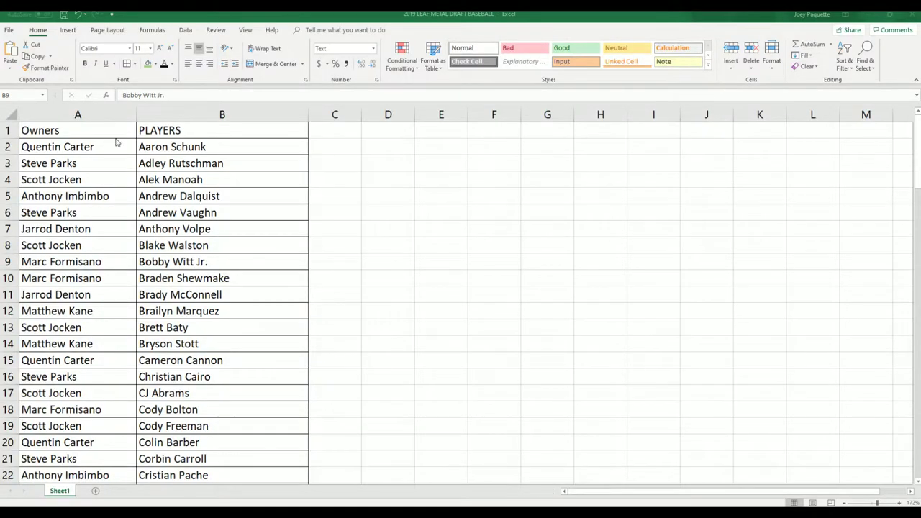
# Step: Read through the alphabetically sorted player list, checking which owner is paired with each player down to the last rows
pyautogui.click(115, 141)
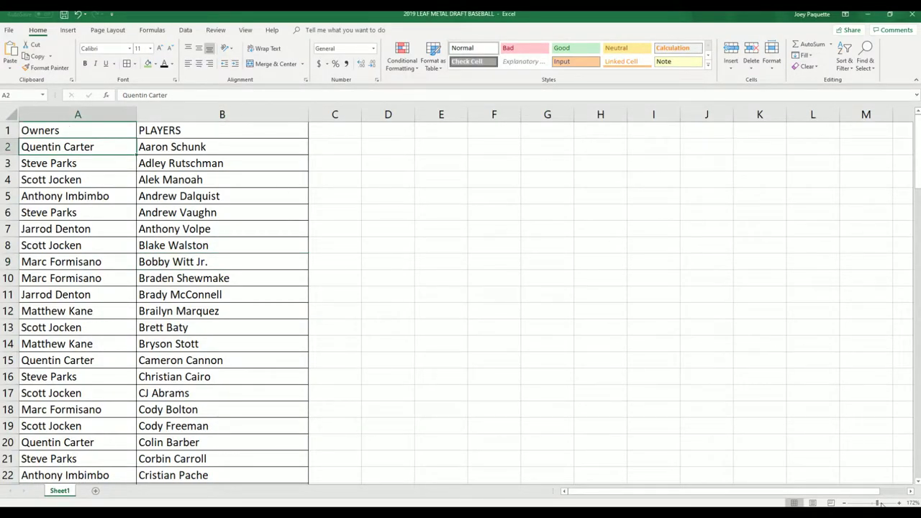
pyautogui.moveTo(877, 501); pyautogui.dragTo(887, 502)
pyautogui.scroll(1, 695, 323)
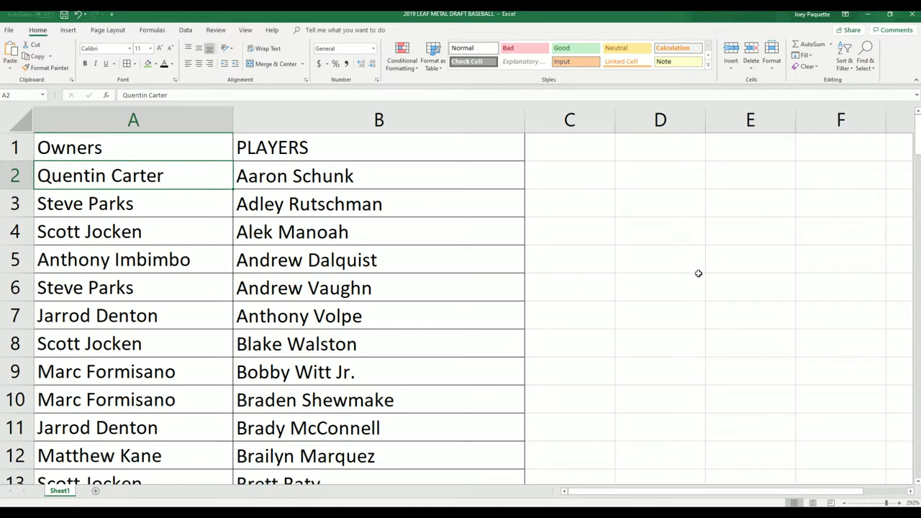
pyautogui.moveTo(917, 129); pyautogui.dragTo(918, 129)
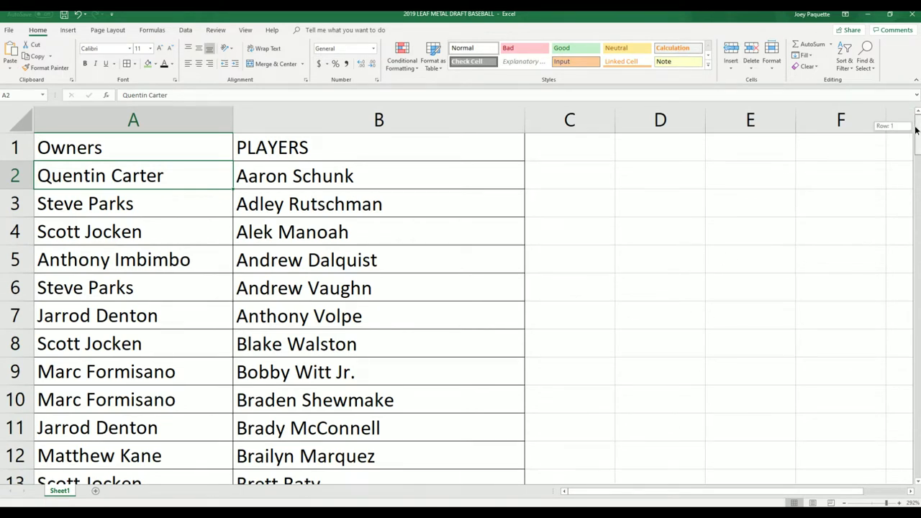
pyautogui.moveTo(918, 130); pyautogui.dragTo(917, 133)
pyautogui.moveTo(917, 120); pyautogui.dragTo(916, 148)
pyautogui.moveTo(917, 130); pyautogui.dragTo(917, 131)
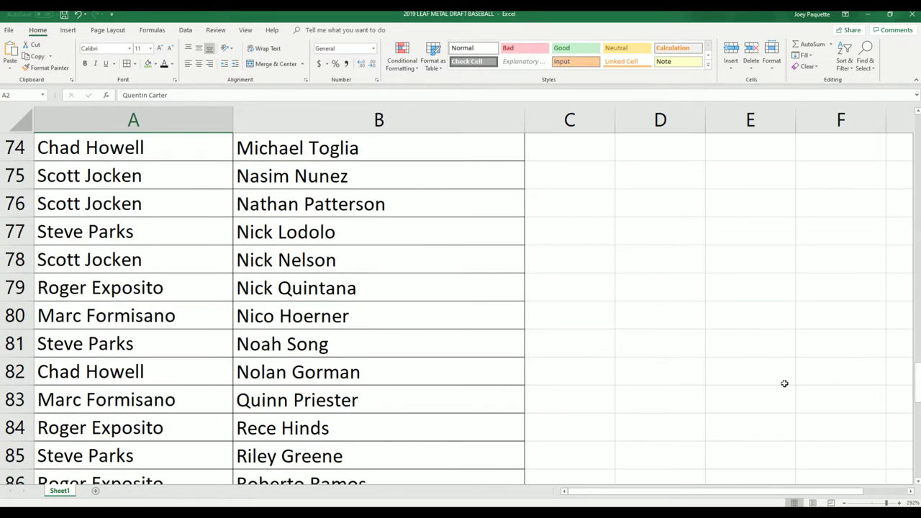
pyautogui.moveTo(919, 387); pyautogui.dragTo(859, 119)
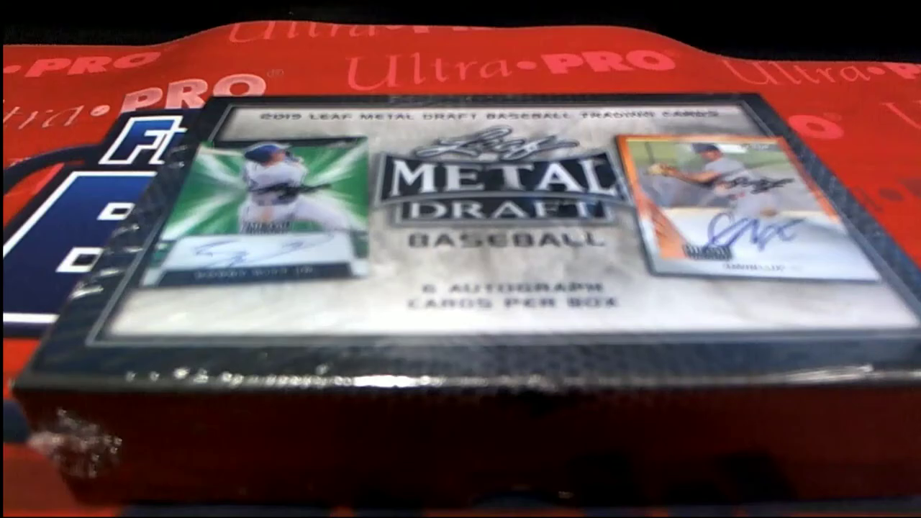